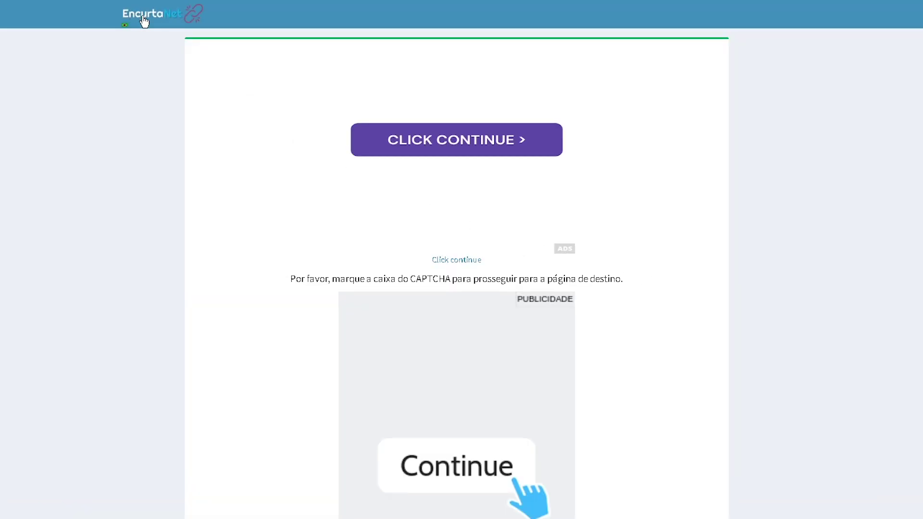
- Proceed through the EncurtaNet shortened-link pages, wait out the countdown and obtain the destination link
click(139, 8)
scroll(585, 74, down, 10)
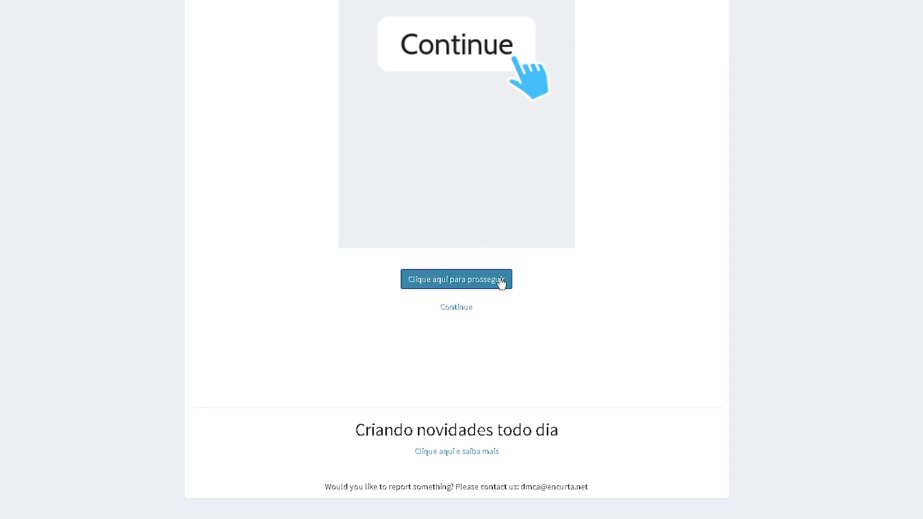
click(462, 284)
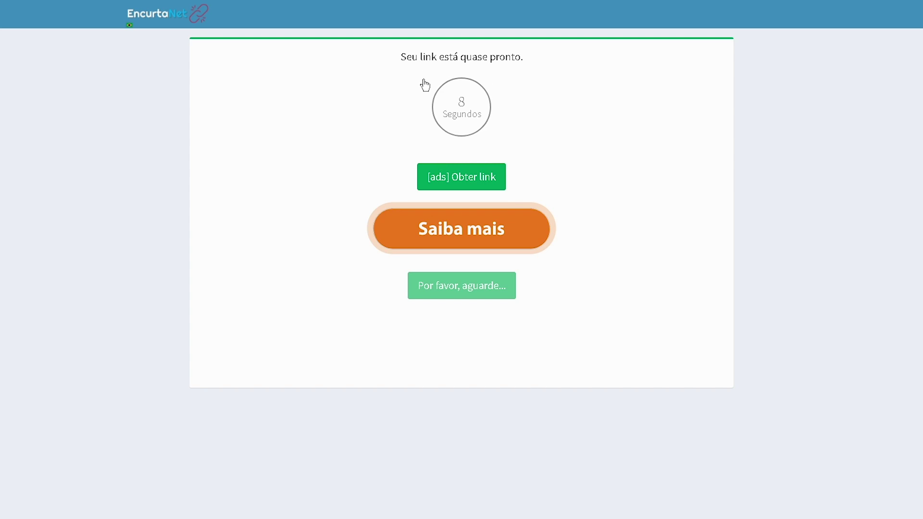
click(476, 177)
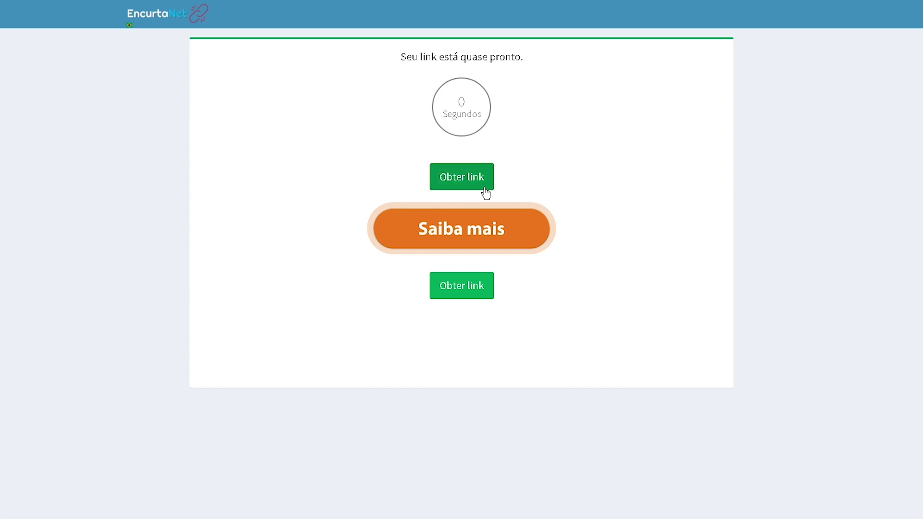
click(484, 188)
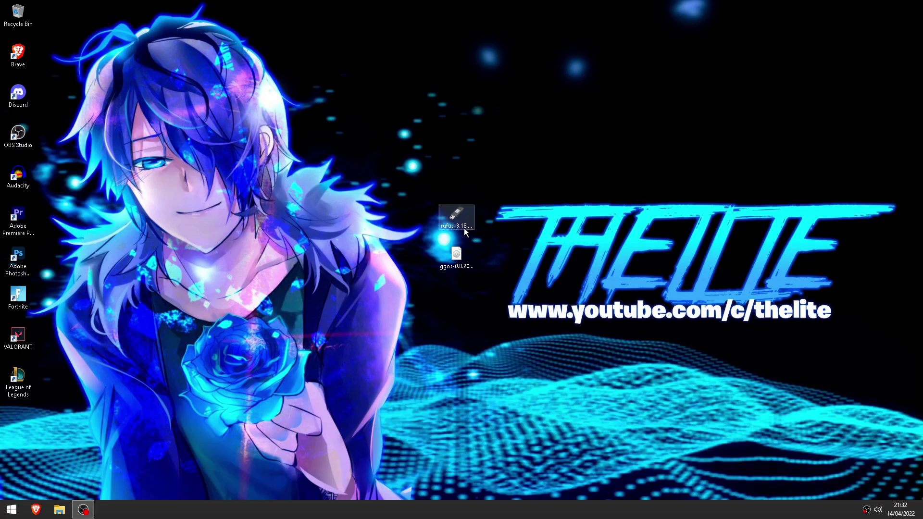
- Launch the Rufus 3.18 executable from the desktop
double_click(457, 223)
mouse_move(436, 103)
mouse_down()
mouse_move(374, 108)
mouse_move(431, 105)
mouse_up()
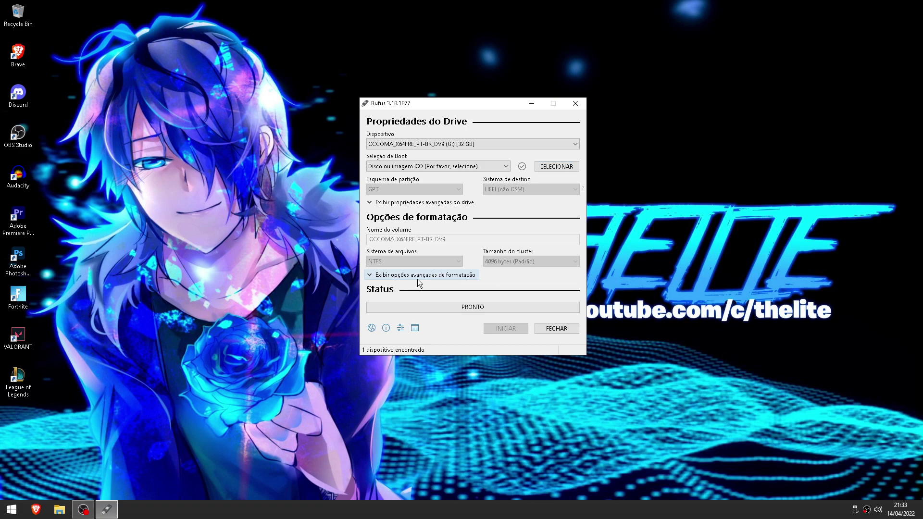
- Quick-format USB drive G: in File Explorer as NTFS with the volume label "aw"
click(59, 509)
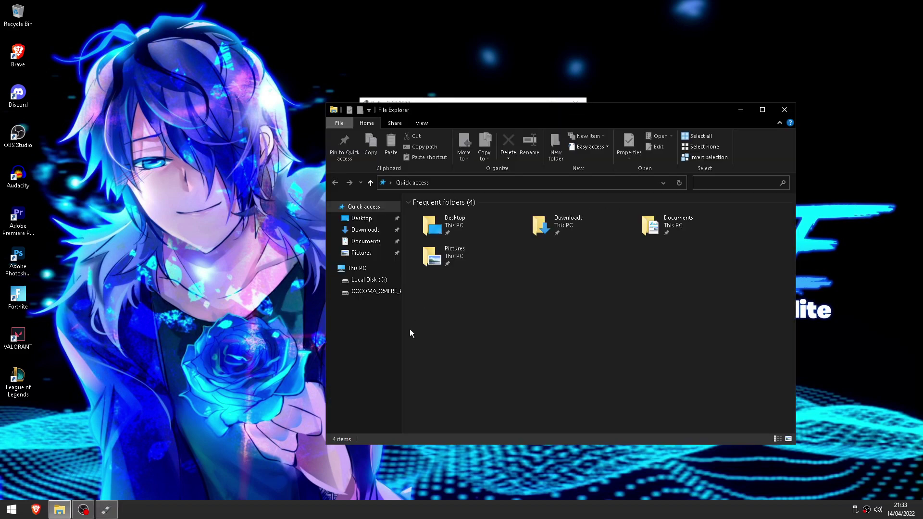
right_click(358, 292)
click(390, 354)
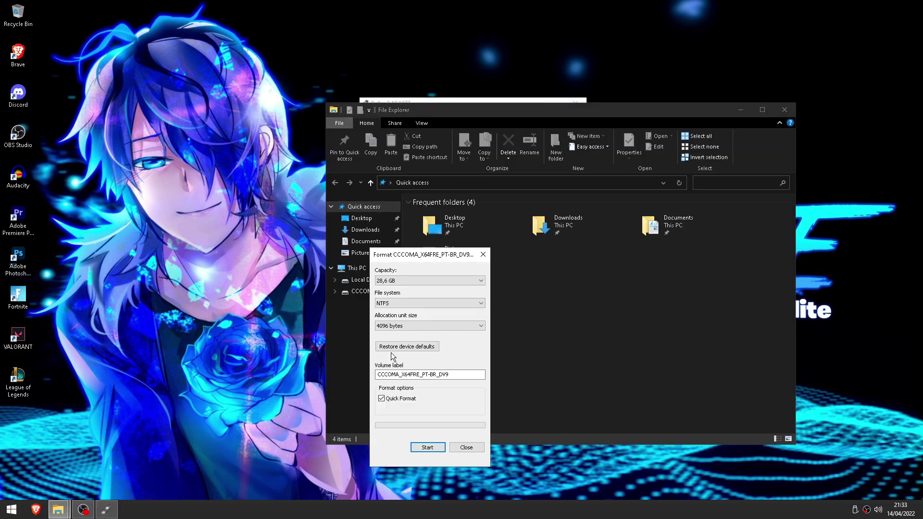
double_click(390, 375)
text(aw)
click(440, 454)
click(478, 257)
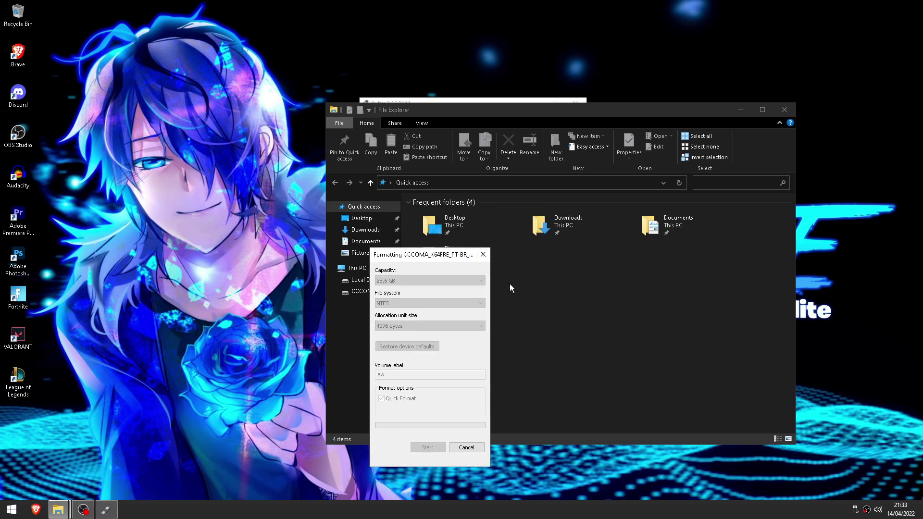
click(520, 256)
click(604, 397)
click(785, 110)
- Choose the 32 GB G: drive as the device and load ggos-0.8.20.iso from the Desktop as the boot image
click(409, 146)
click(410, 145)
click(404, 145)
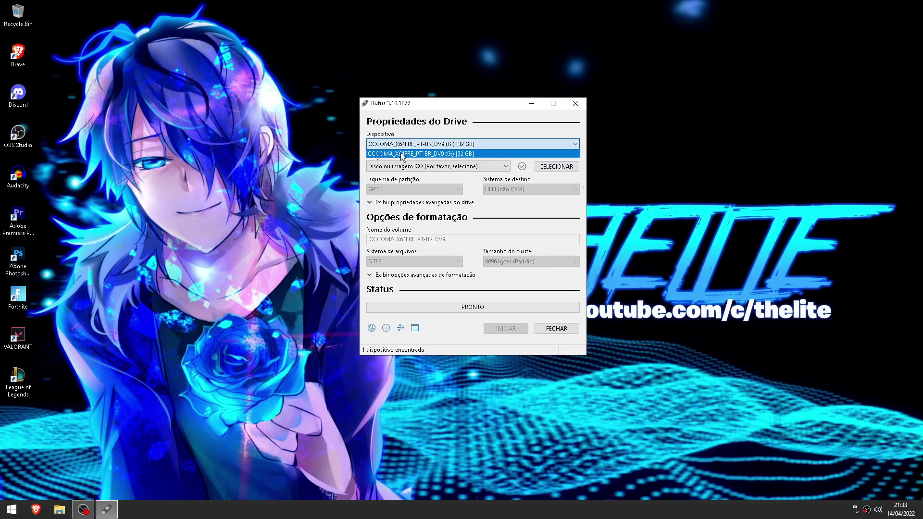
click(469, 154)
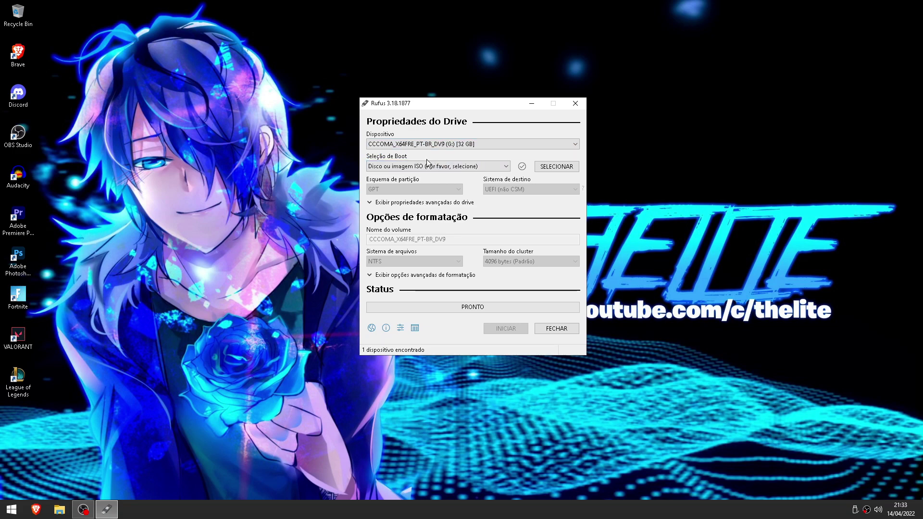
click(559, 166)
click(306, 187)
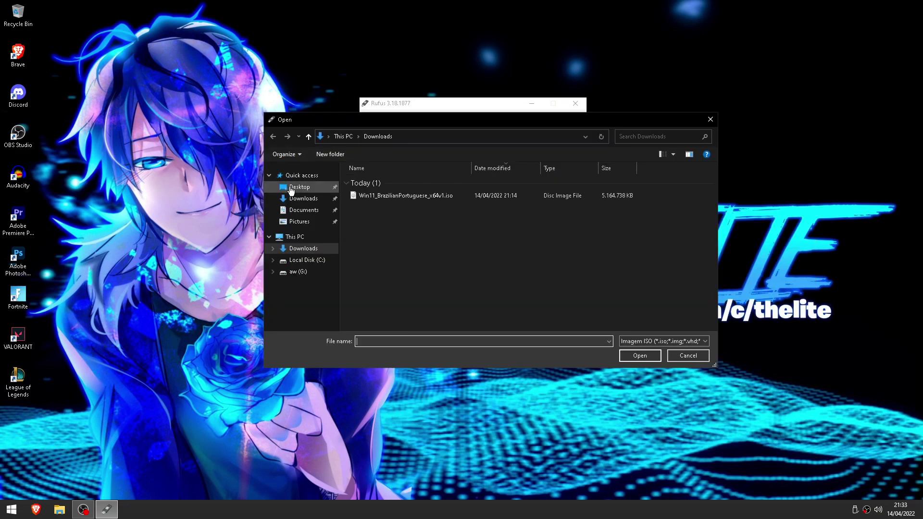
double_click(385, 194)
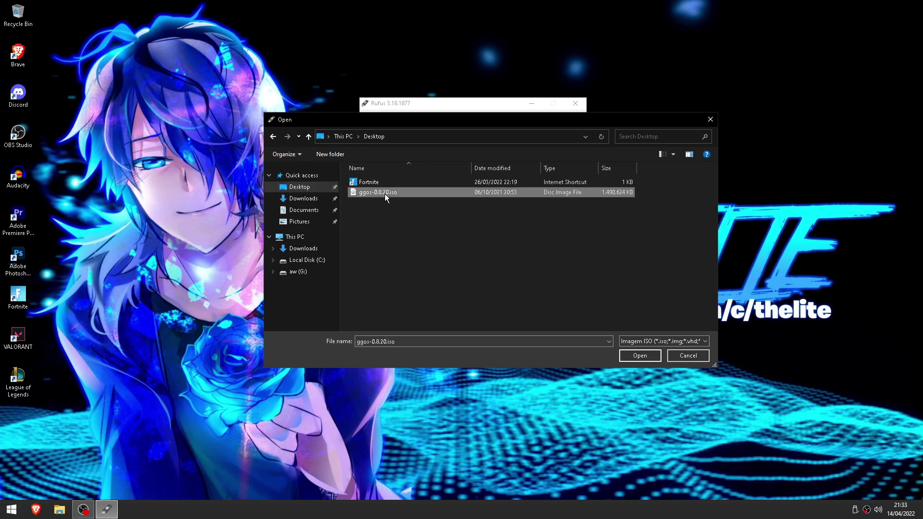
- Switch the partition scheme to MBR and back to GPT
click(389, 209)
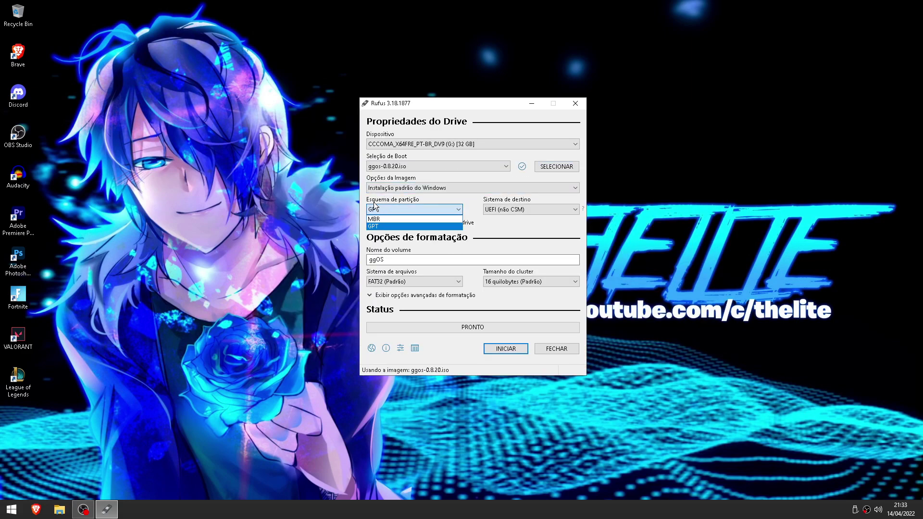
click(388, 226)
click(417, 209)
click(394, 220)
click(384, 209)
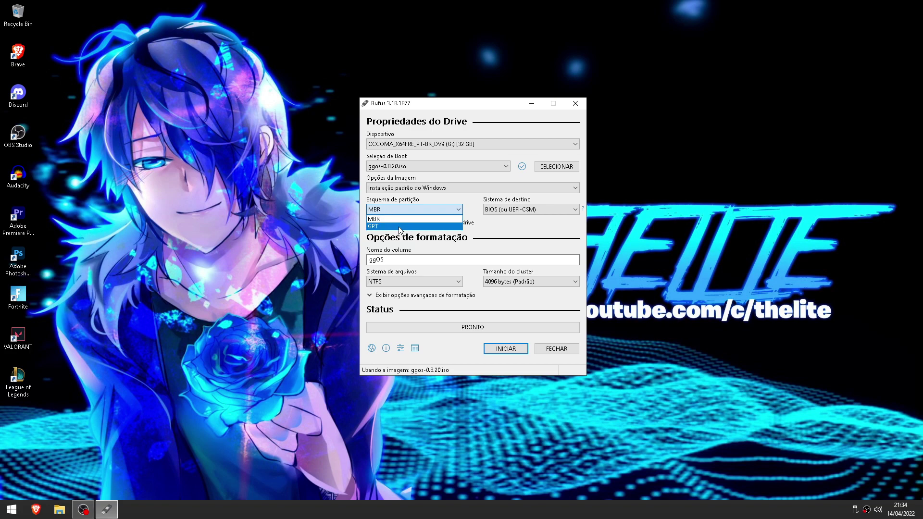
click(400, 226)
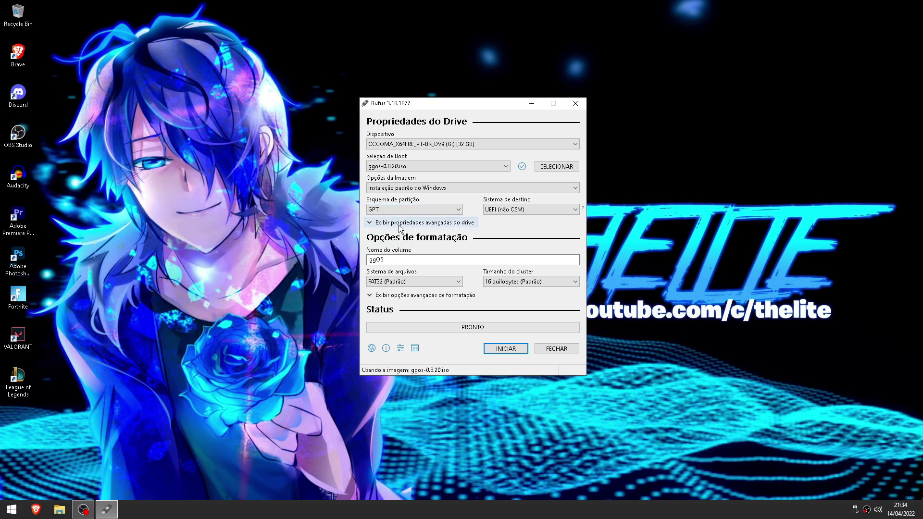
- Examine the target system options offered for the GPT partition scheme
drag(421, 112, 380, 105)
click(369, 214)
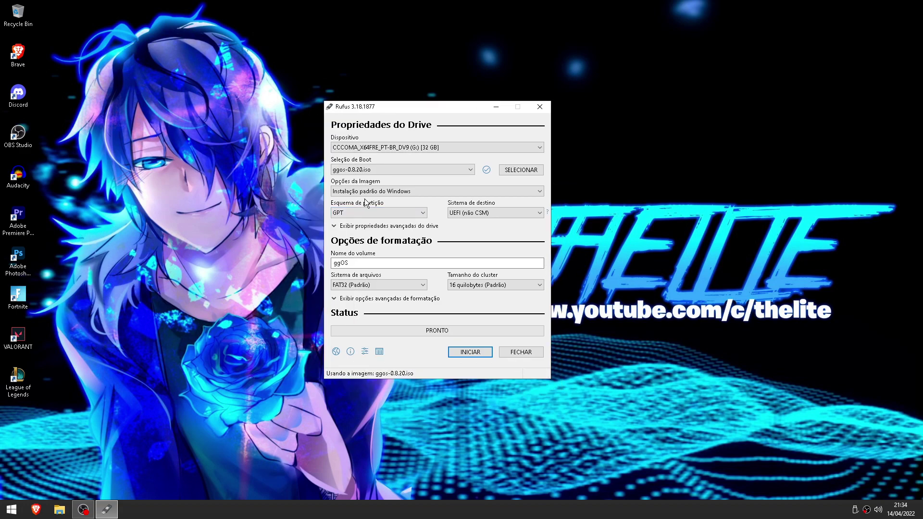
click(356, 212)
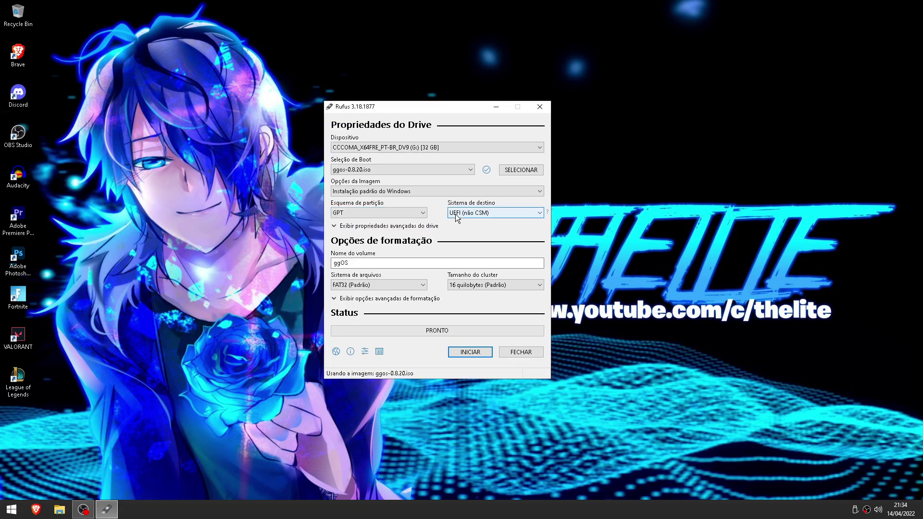
click(482, 212)
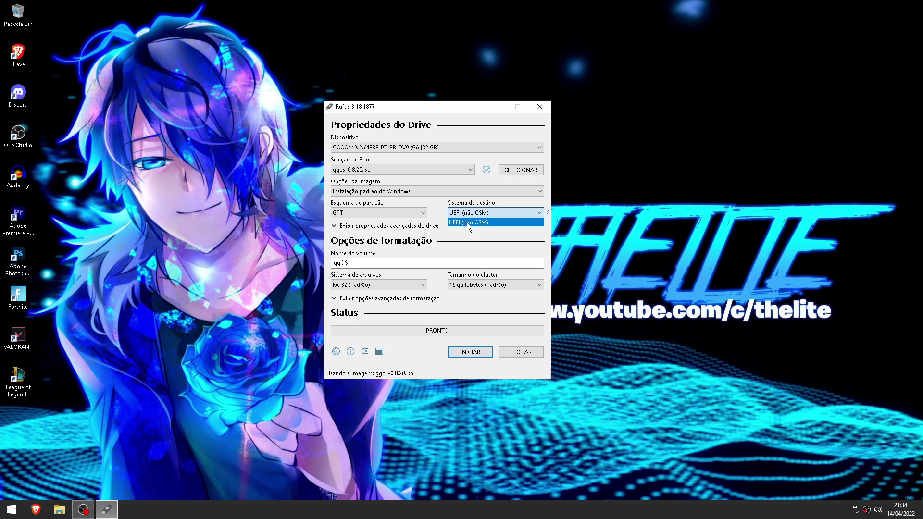
click(467, 223)
- Switch the partition scheme to MBR and view its target system options
click(406, 212)
click(379, 223)
click(462, 214)
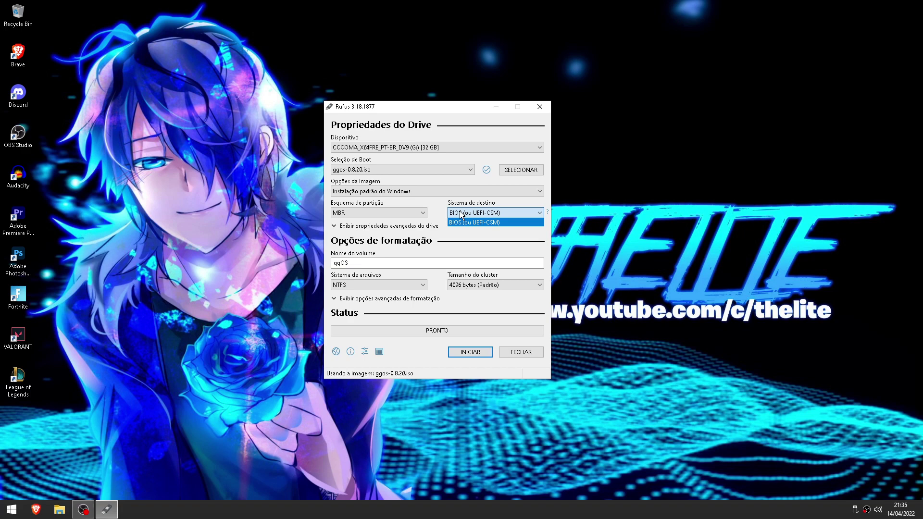
- Set the partition scheme to GPT and the file system to NTFS
click(417, 214)
click(375, 229)
click(378, 216)
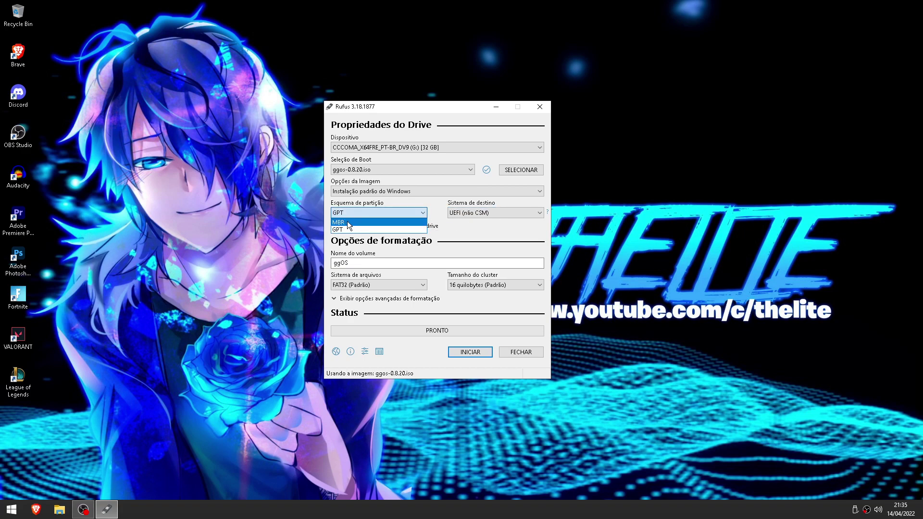
click(347, 213)
click(470, 214)
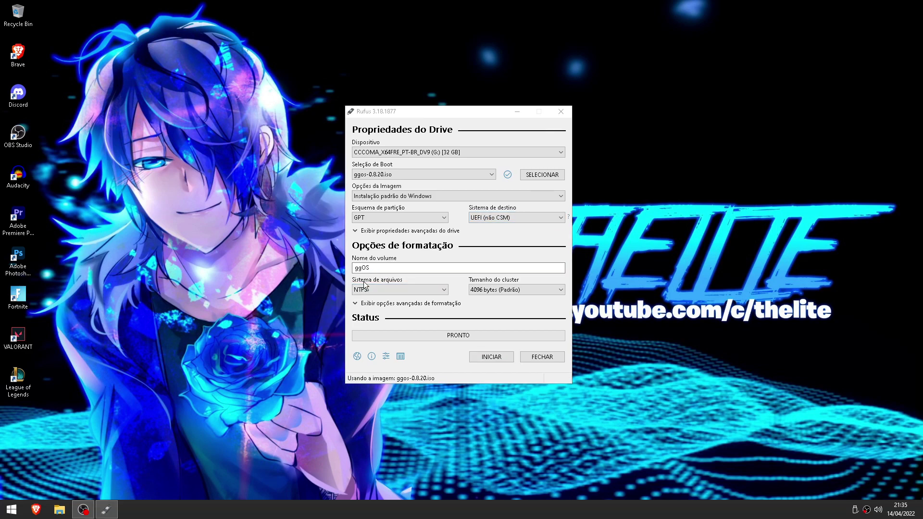
click(388, 290)
click(382, 305)
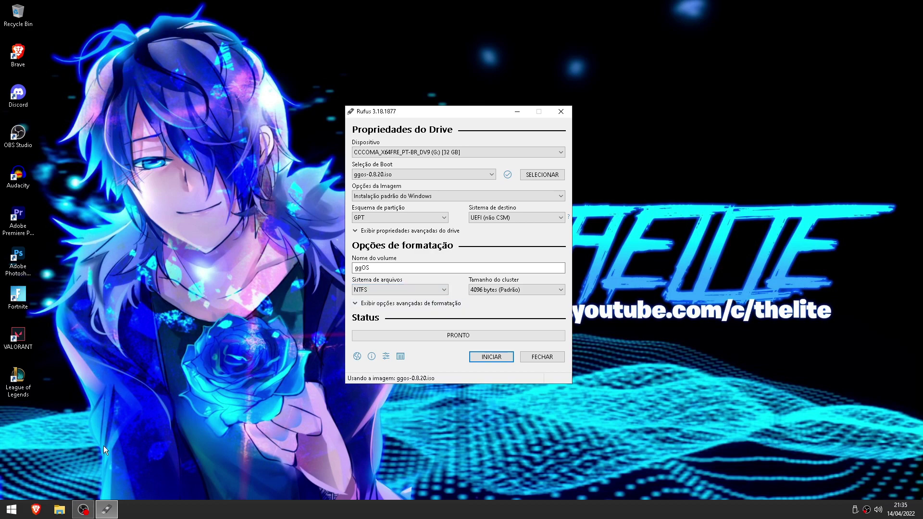
- Check which file system Local Disk (C:) uses in its properties, and close File Explorer
click(59, 509)
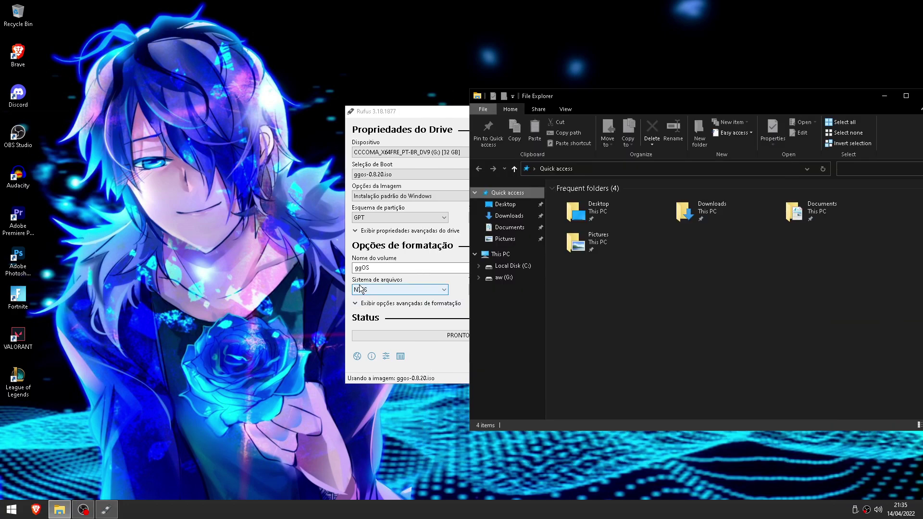
drag(540, 96, 322, 88)
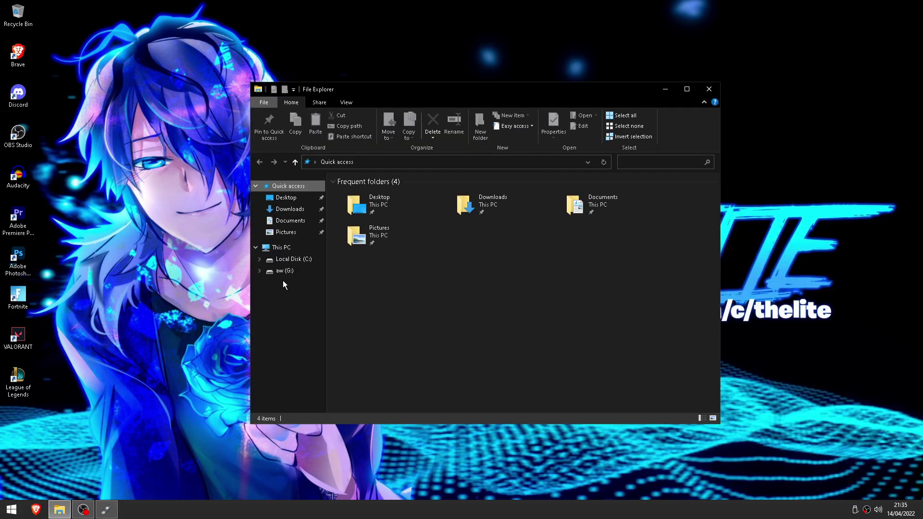
click(297, 248)
click(363, 202)
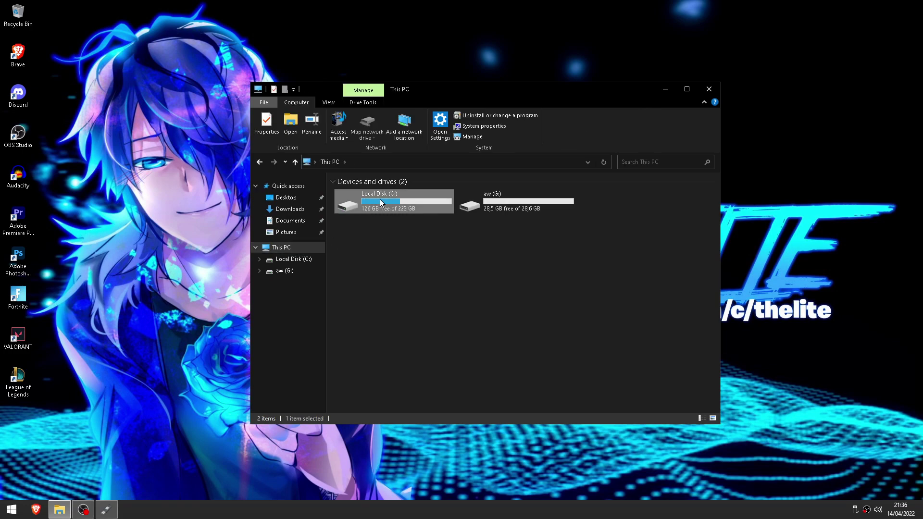
right_click(415, 199)
click(448, 316)
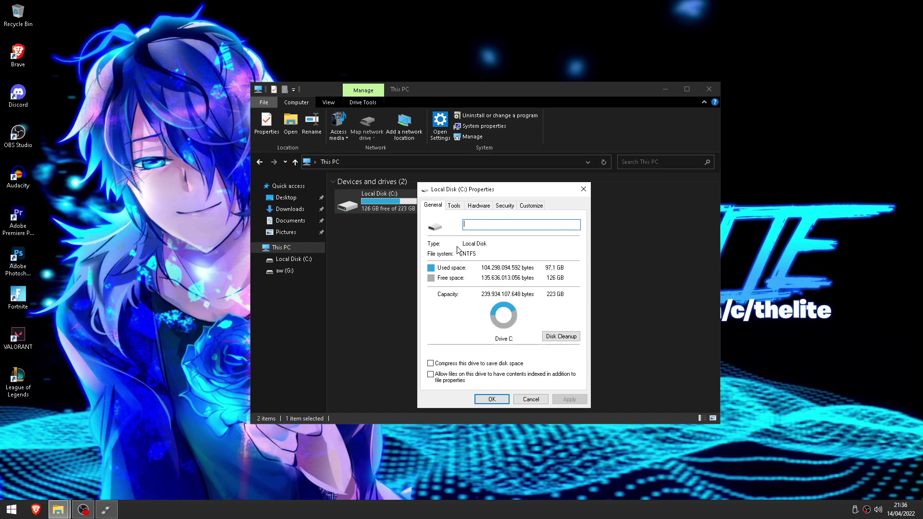
click(583, 189)
click(709, 89)
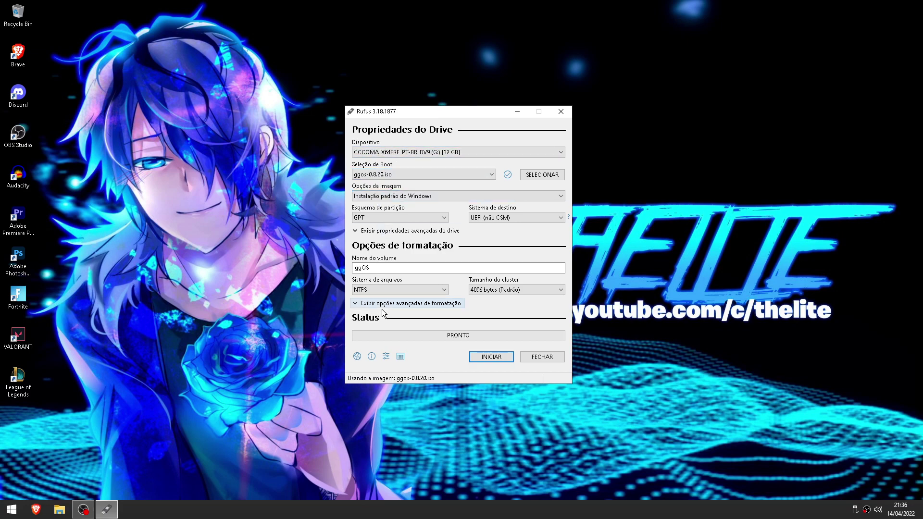
- Start writing the ggOS image to the USB drive and accept erasing all its data
click(485, 357)
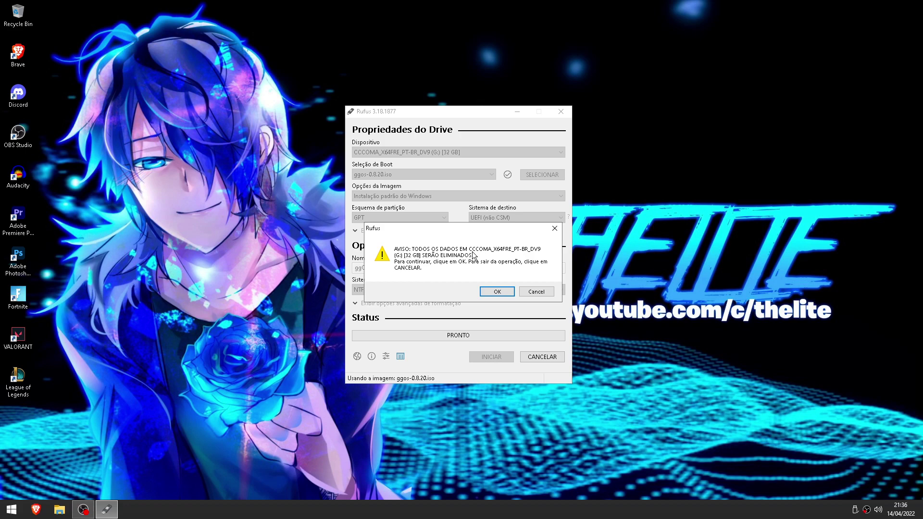
click(59, 510)
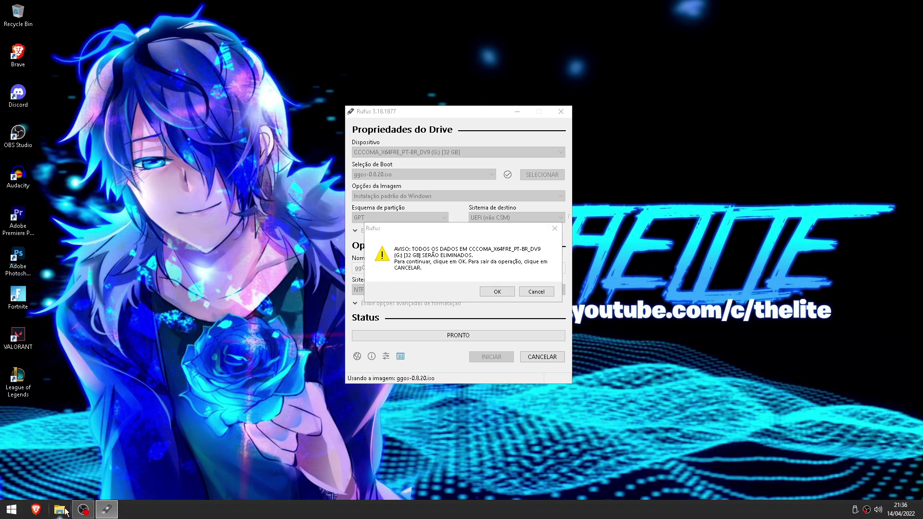
click(709, 89)
click(496, 292)
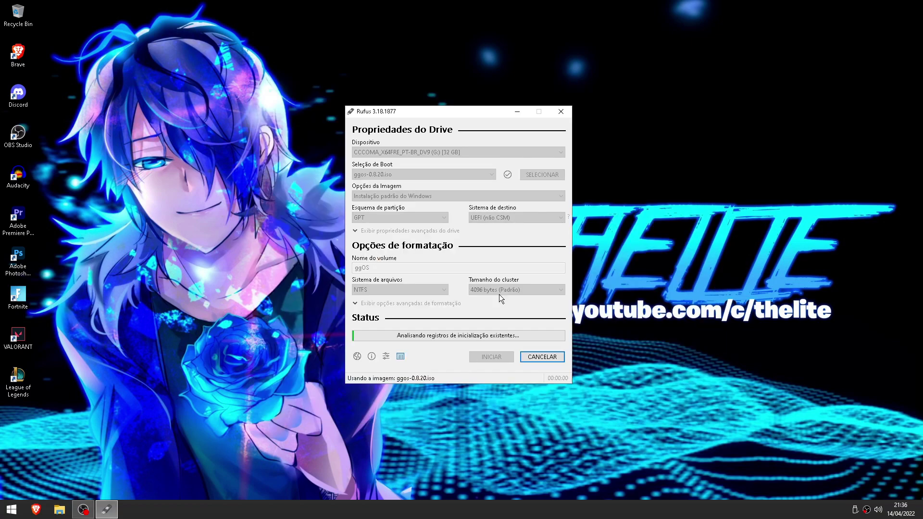
drag(445, 111, 443, 104)
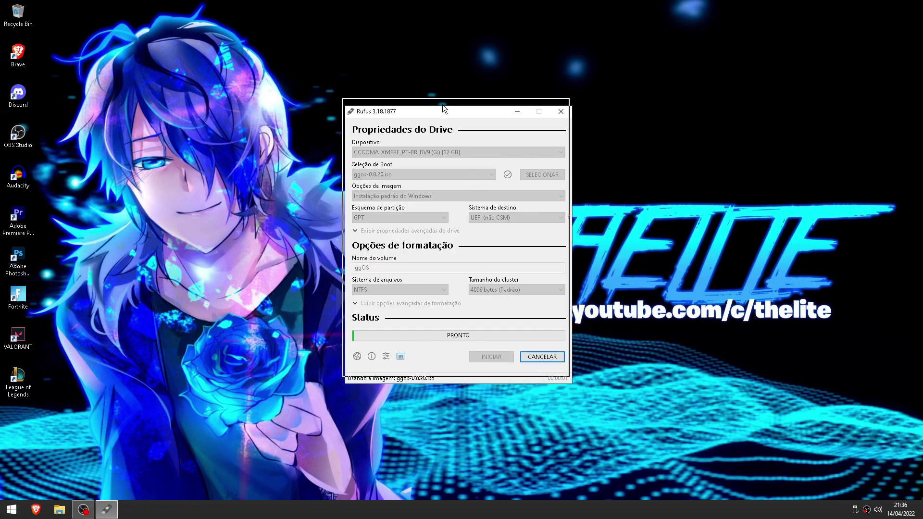
click(258, 106)
drag(279, 66, 634, 396)
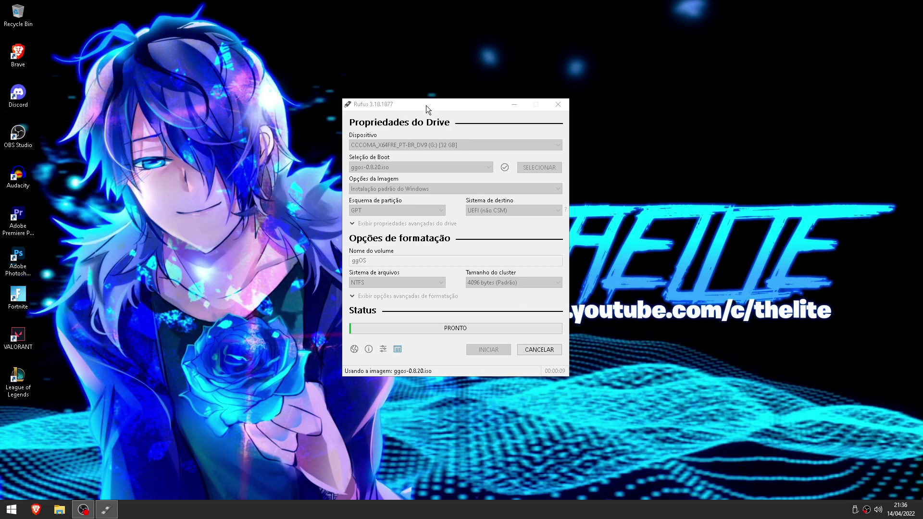
drag(426, 105, 425, 107)
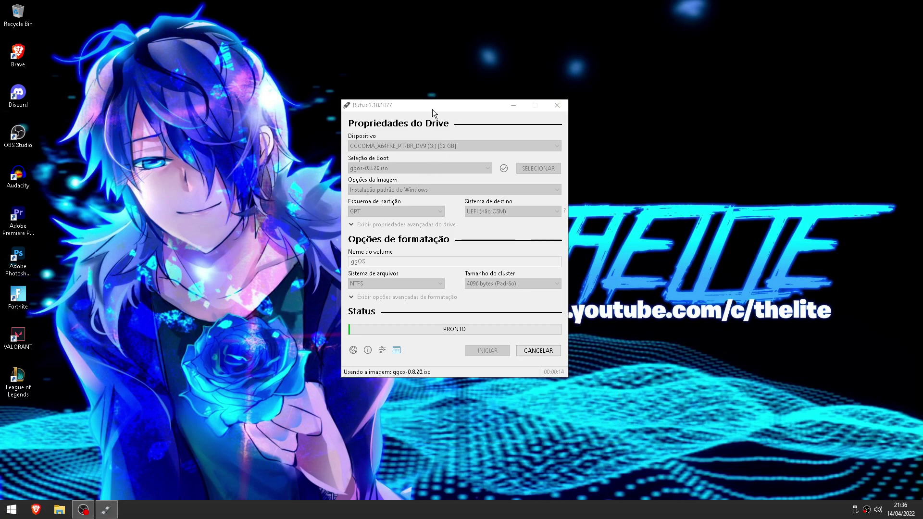
click(429, 108)
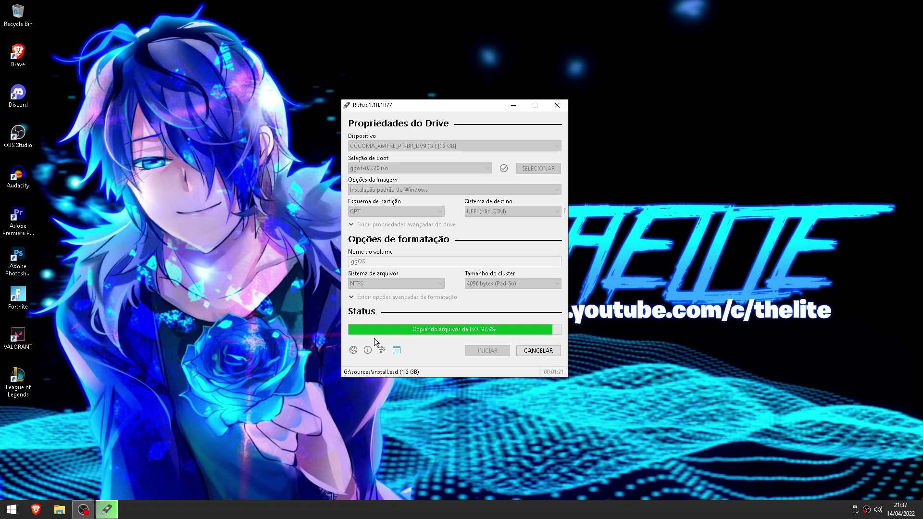
mouse_move(413, 104)
mouse_down()
mouse_move(374, 311)
mouse_move(394, 311)
mouse_move(399, 298)
mouse_move(410, 209)
mouse_move(406, 108)
mouse_up()
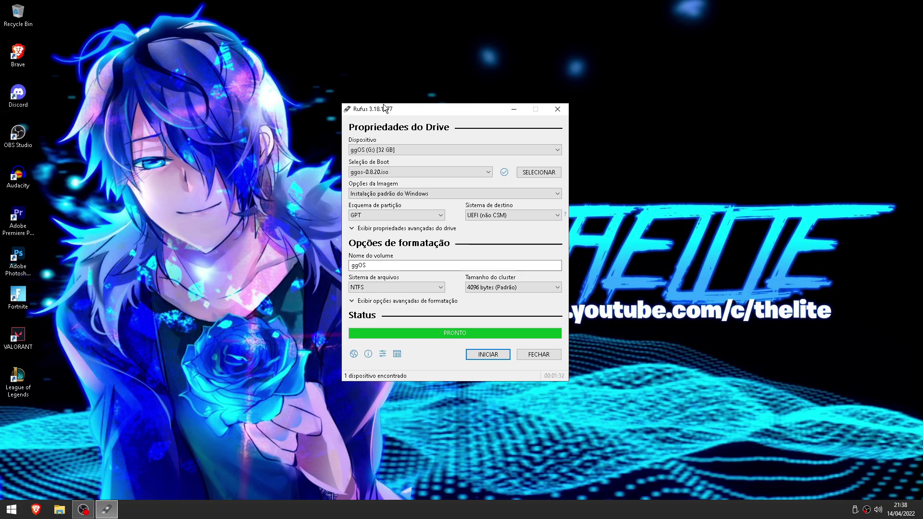
- Close Rufus and inspect the files written to the ggOS (G:) drive in File Explorer
click(539, 355)
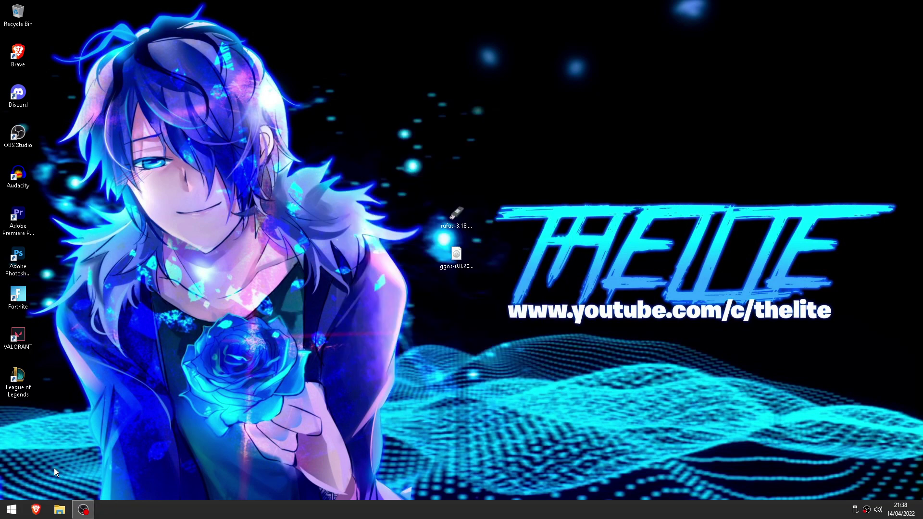
click(60, 509)
click(311, 269)
drag(449, 326, 336, 190)
mouse_move(401, 318)
mouse_down()
mouse_move(337, 189)
mouse_move(405, 321)
mouse_up()
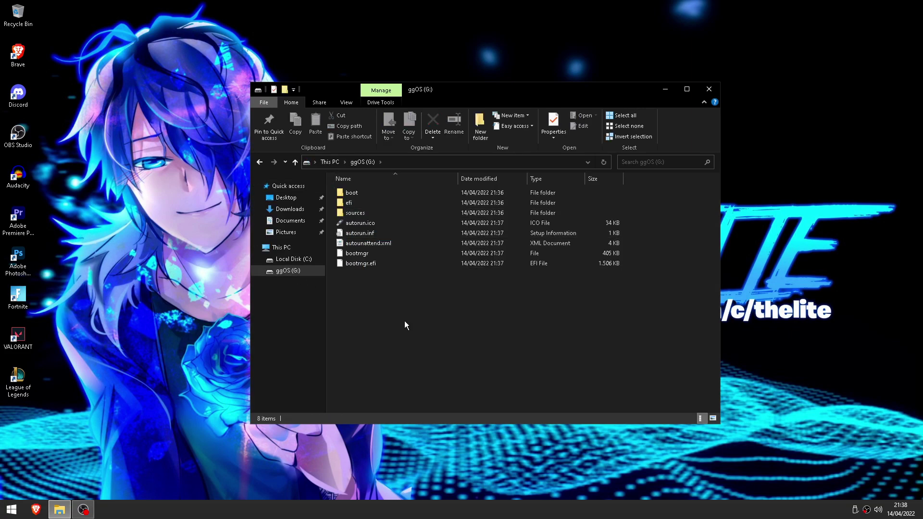